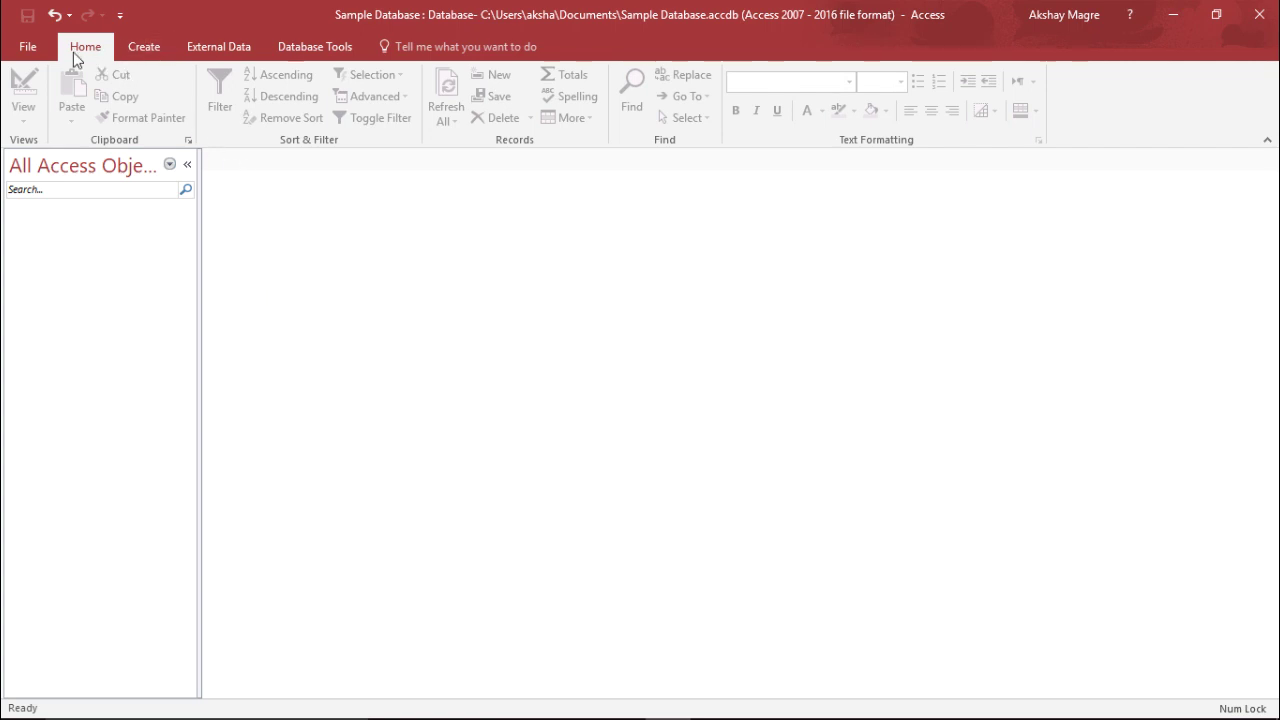
- Go from the Home tab to the Create tab to show the table, query, form and report commands
{"action": "scroll", "coordinate": [190, 53], "scroll_direction": "down", "scroll_amount": 1}
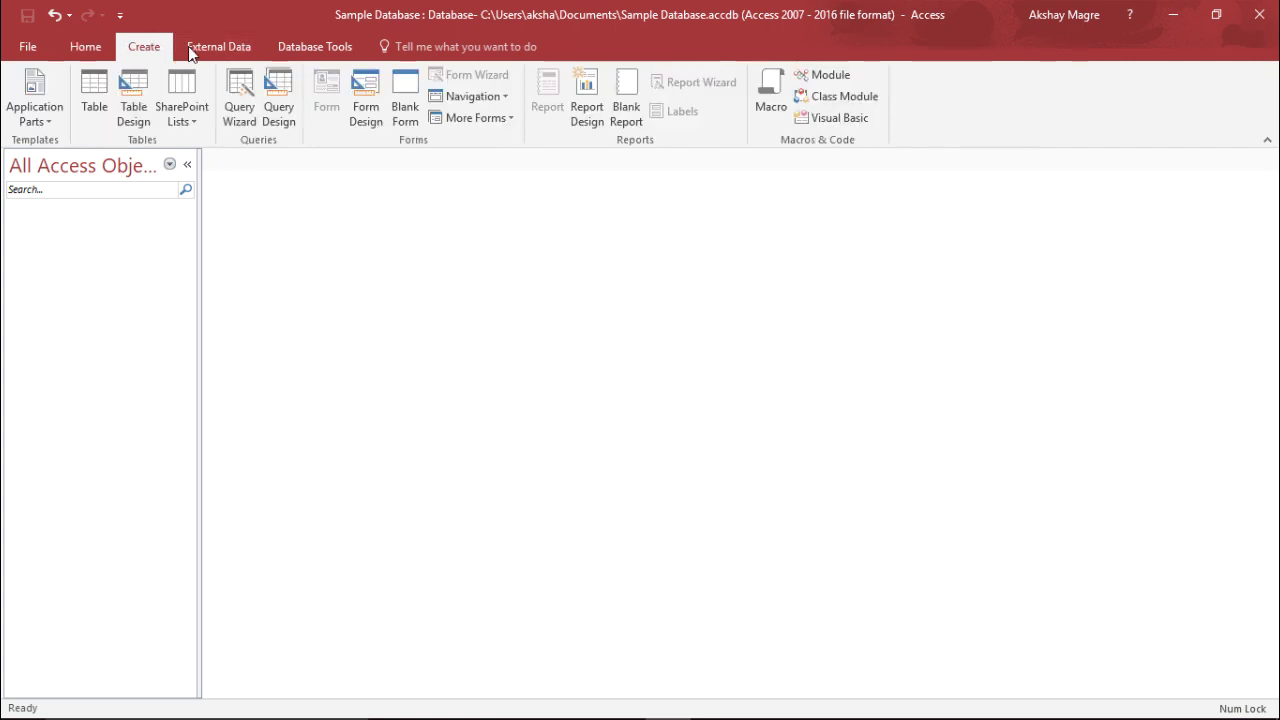
{"action": "scroll", "coordinate": [160, 48], "scroll_direction": "down", "scroll_amount": 2}
{"action": "left_click", "coordinate": [84, 46]}
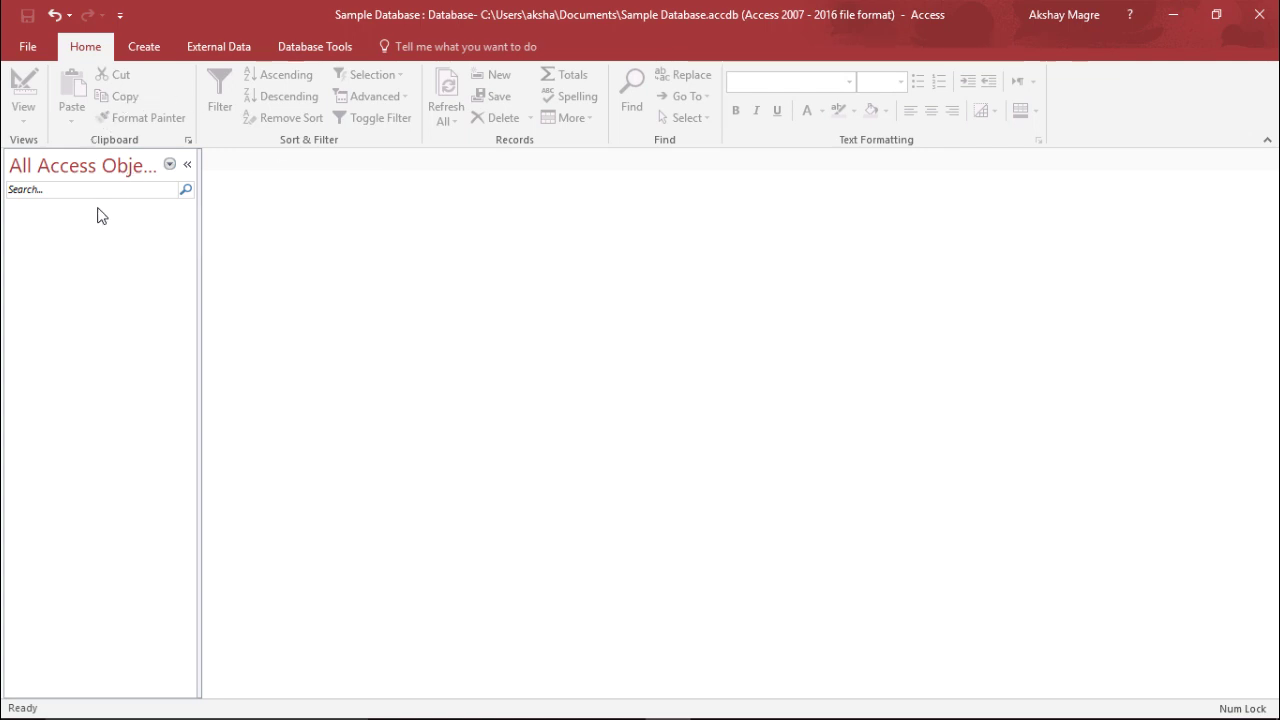
{"action": "left_click", "coordinate": [155, 54]}
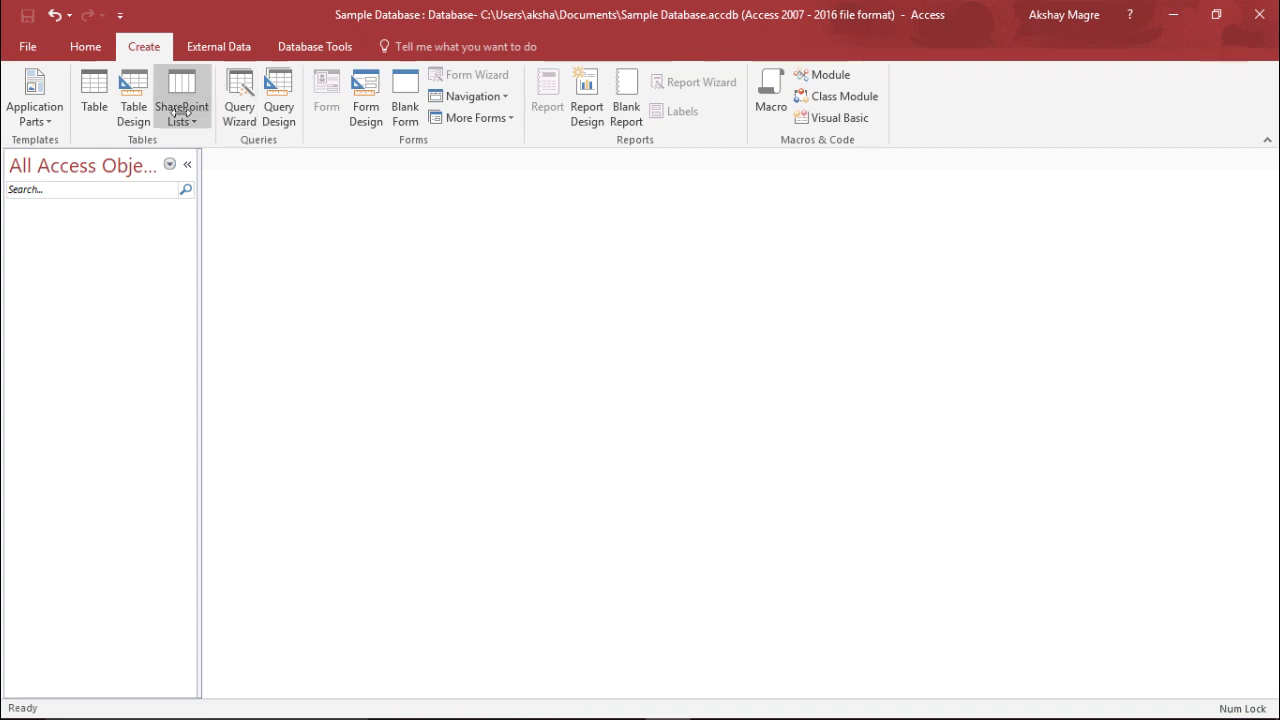
- Insert a new blank Table1 and save it under the name 'Sample'
{"action": "left_click", "coordinate": [94, 106]}
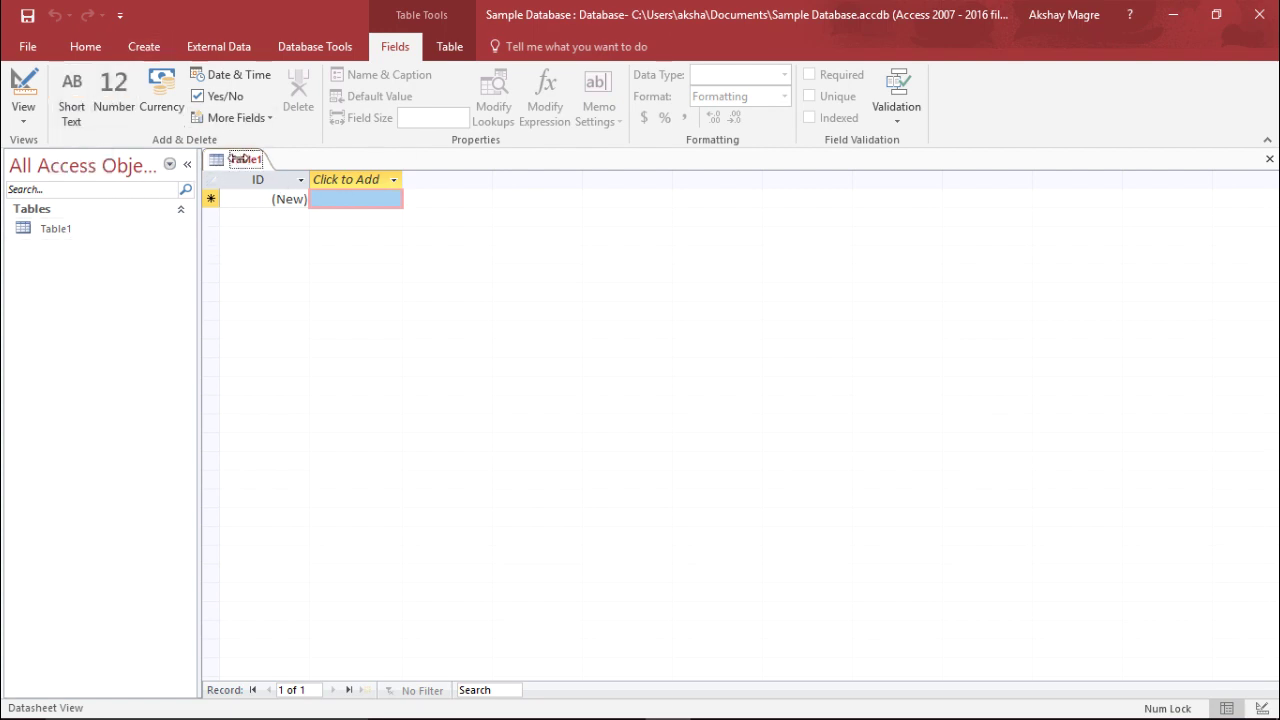
{"action": "right_click", "coordinate": [245, 155]}
{"action": "left_click", "coordinate": [281, 167]}
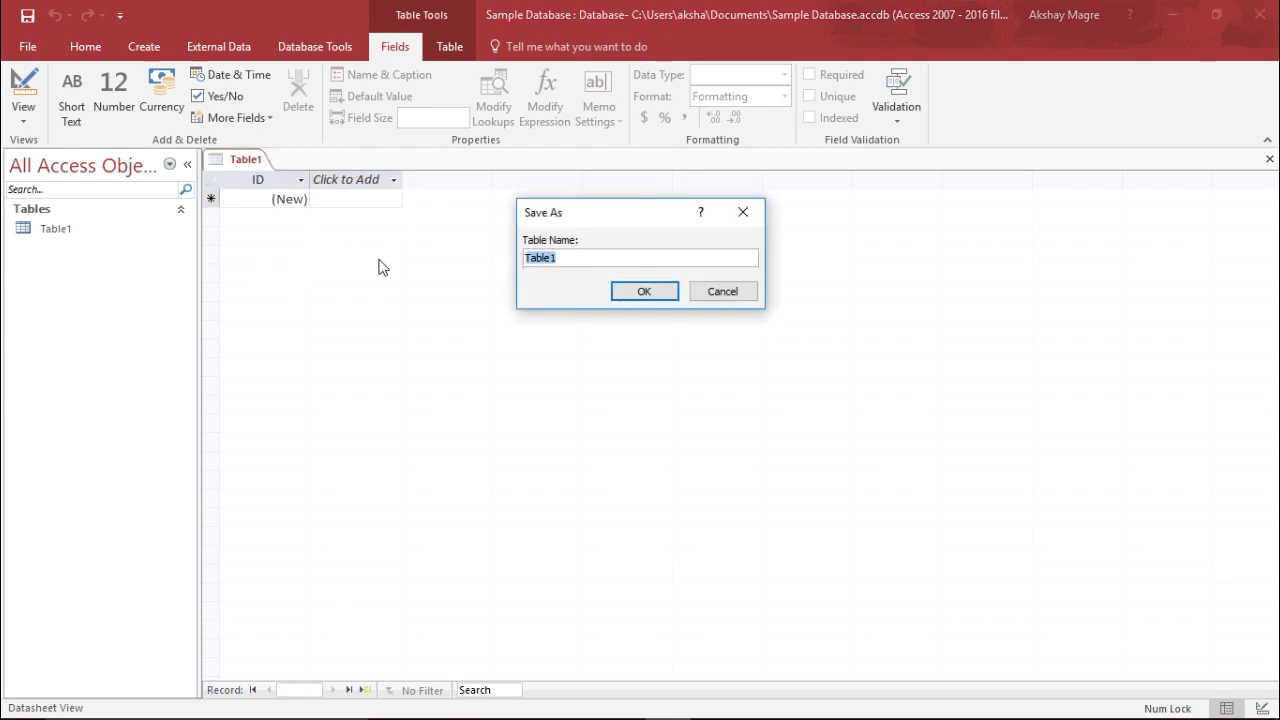
{"action": "type", "text": "Sample"}
{"action": "key", "text": "Return"}
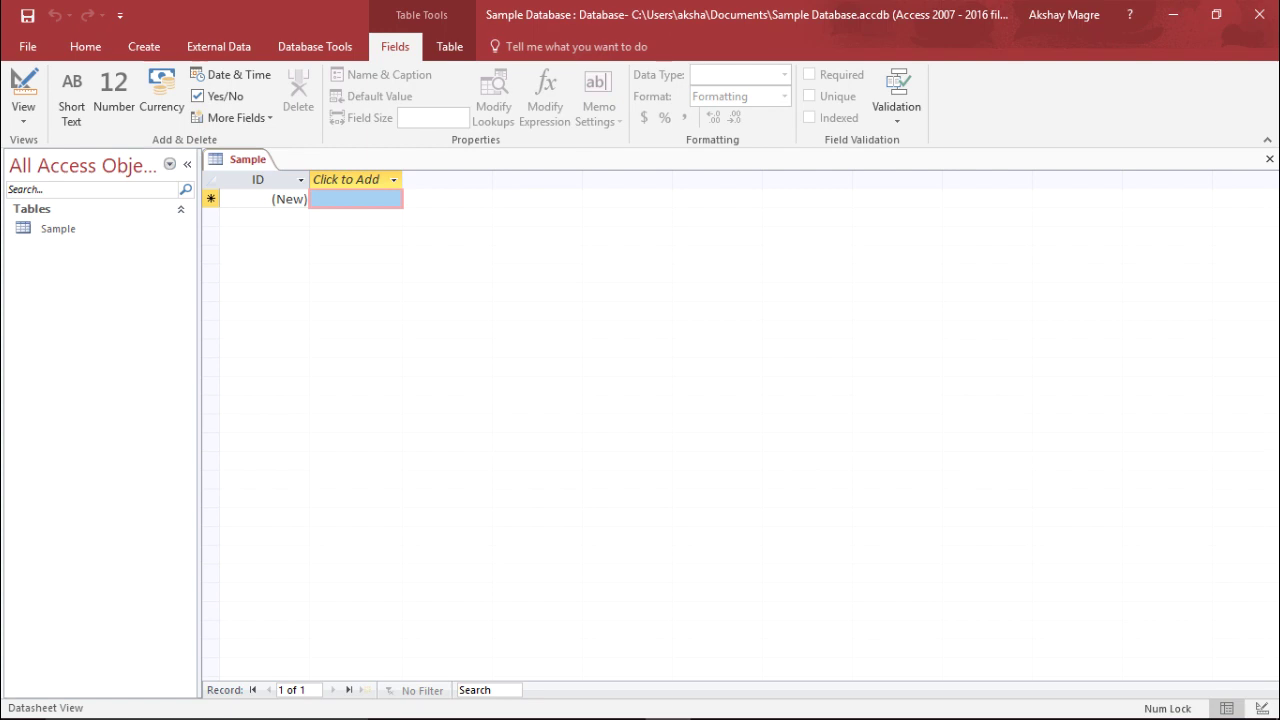
{"action": "left_click", "coordinate": [85, 46]}
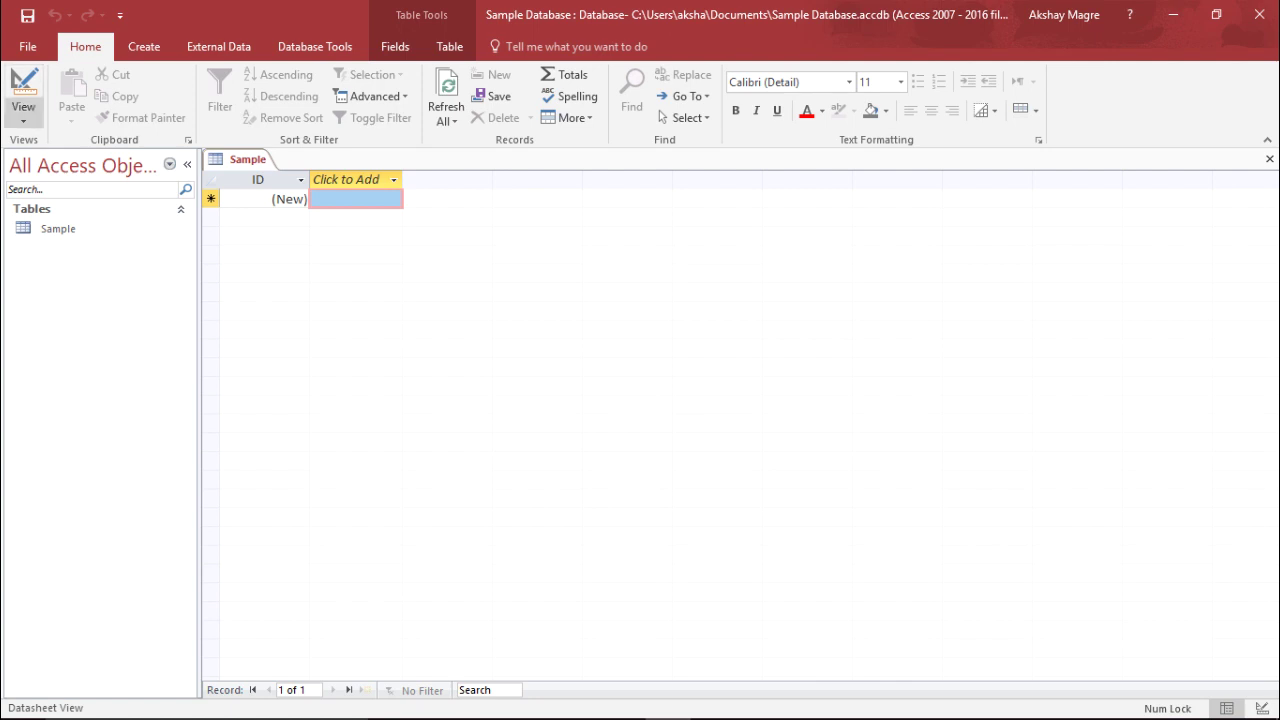
{"action": "left_click", "coordinate": [23, 112]}
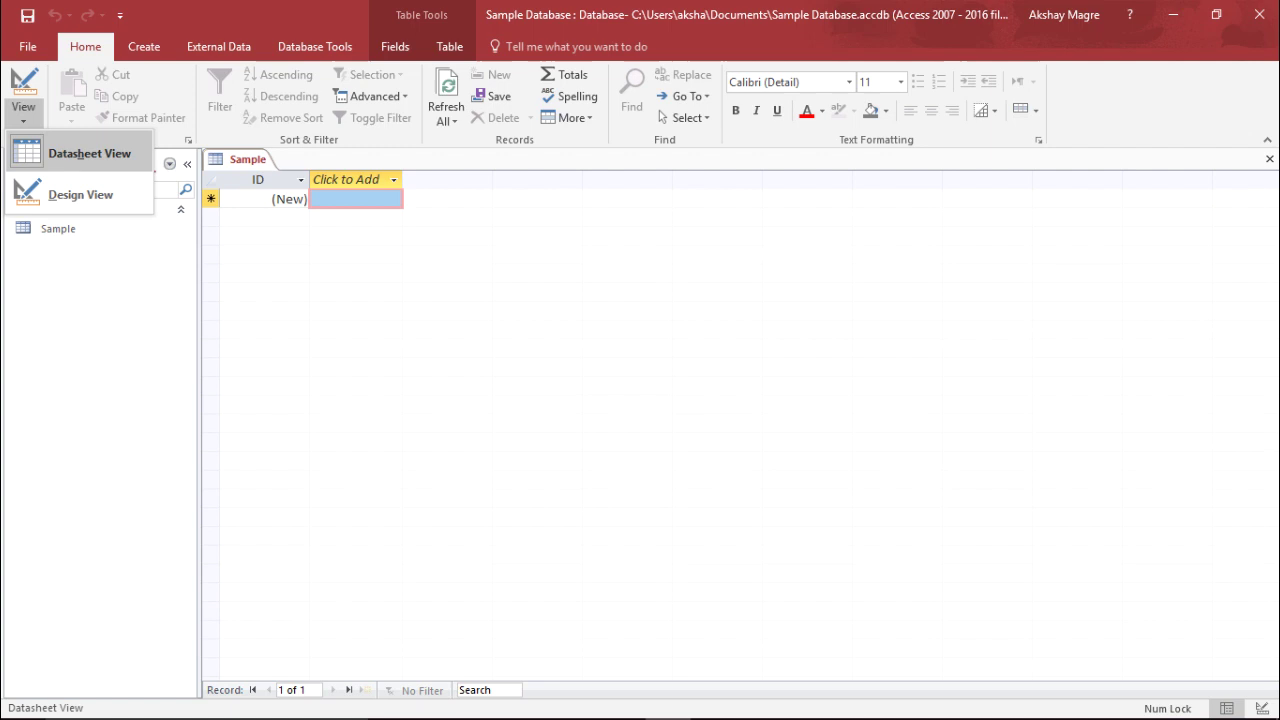
{"action": "left_click", "coordinate": [80, 194]}
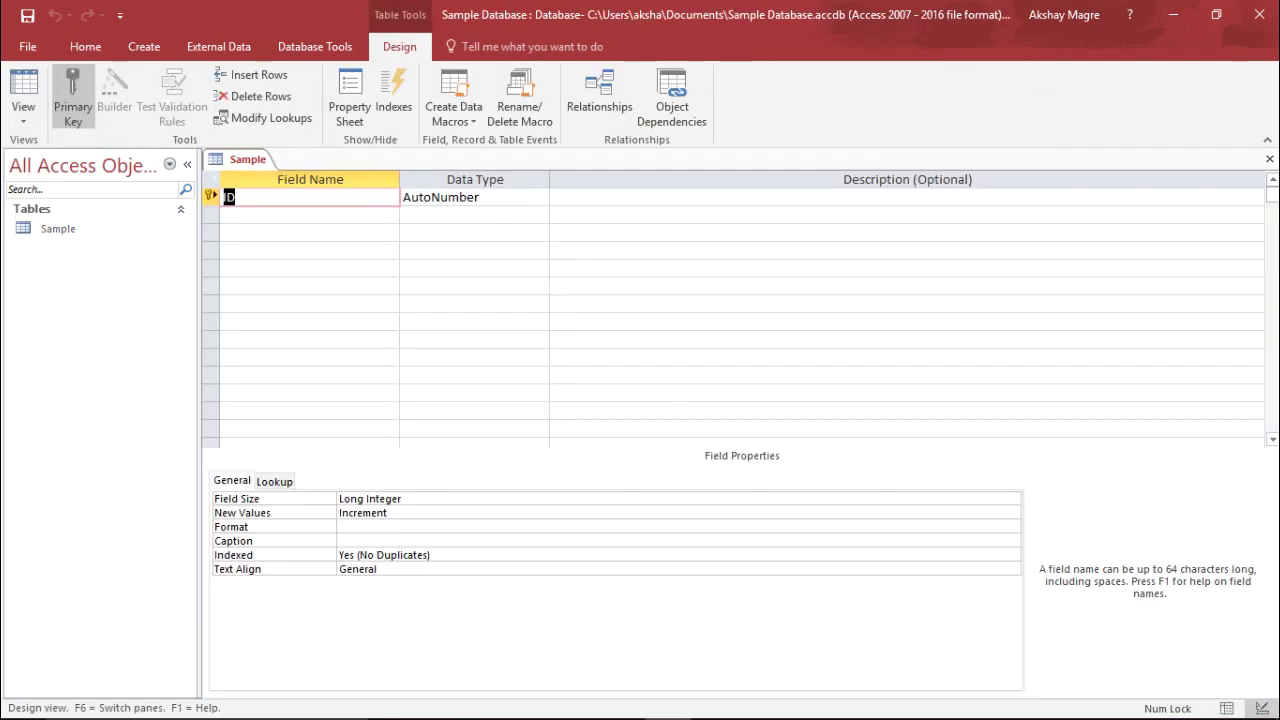
{"action": "left_click", "coordinate": [23, 114]}
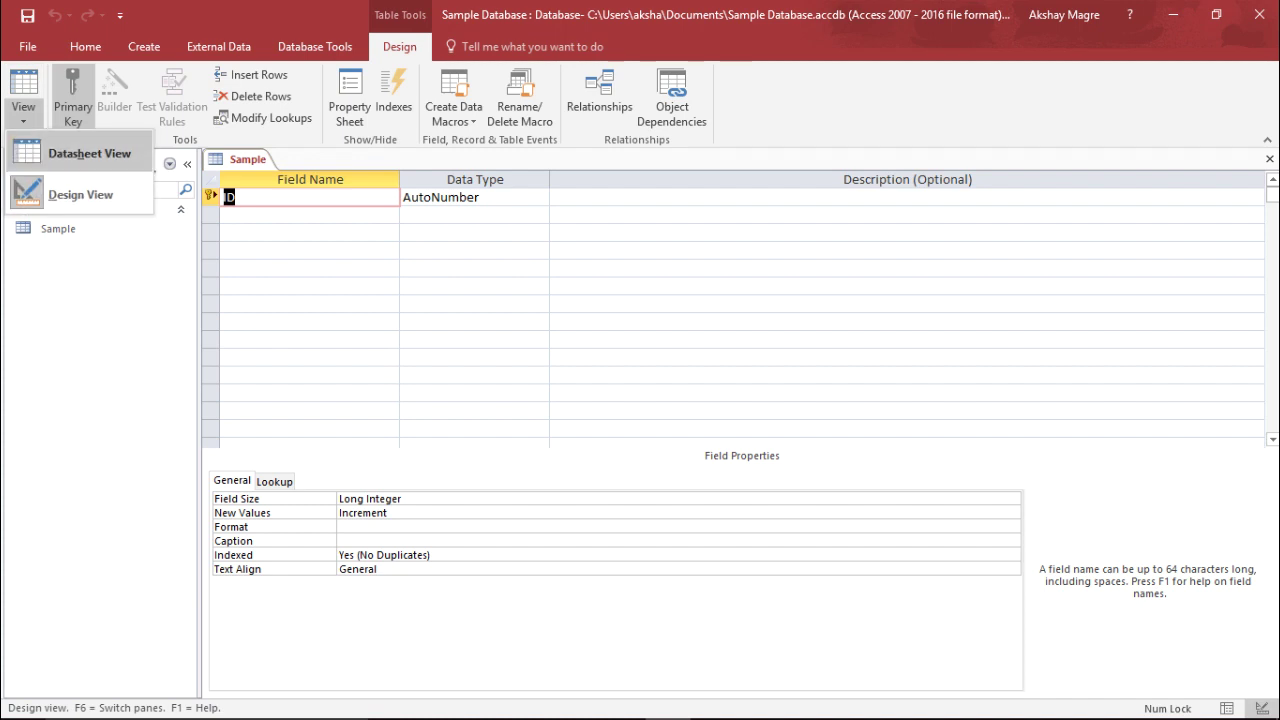
{"action": "left_click", "coordinate": [89, 153]}
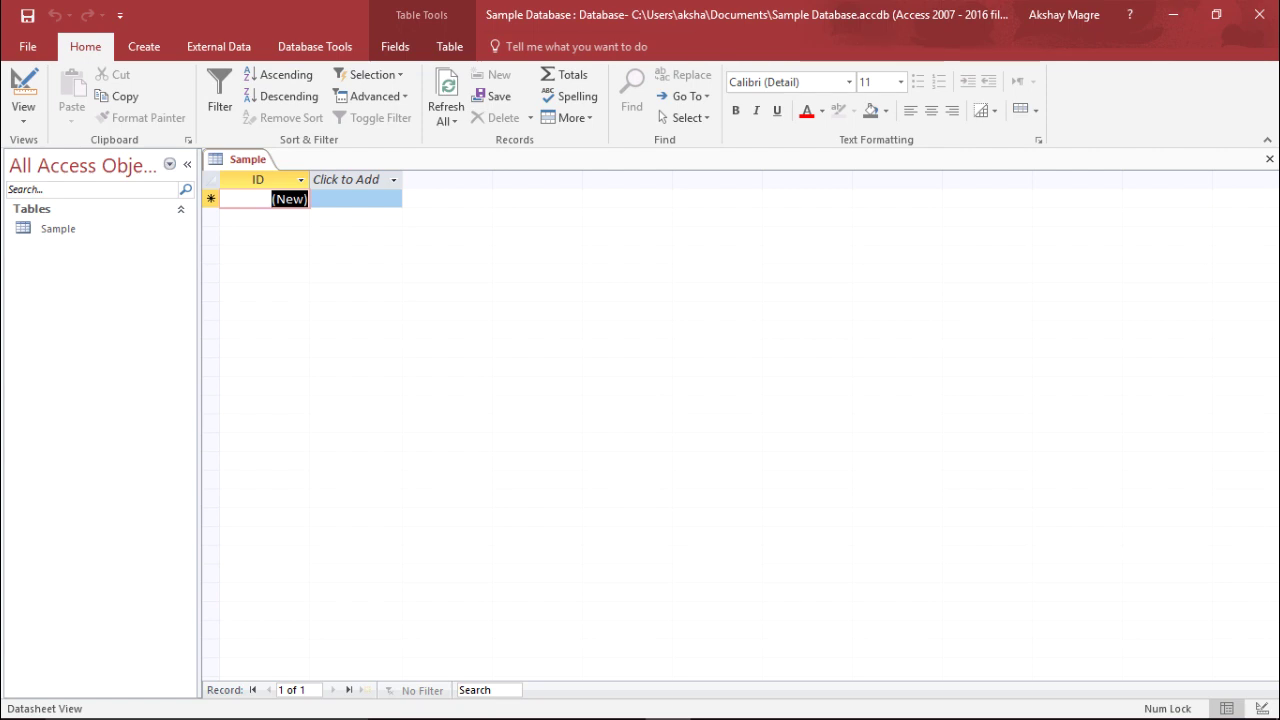
{"action": "left_click", "coordinate": [395, 46]}
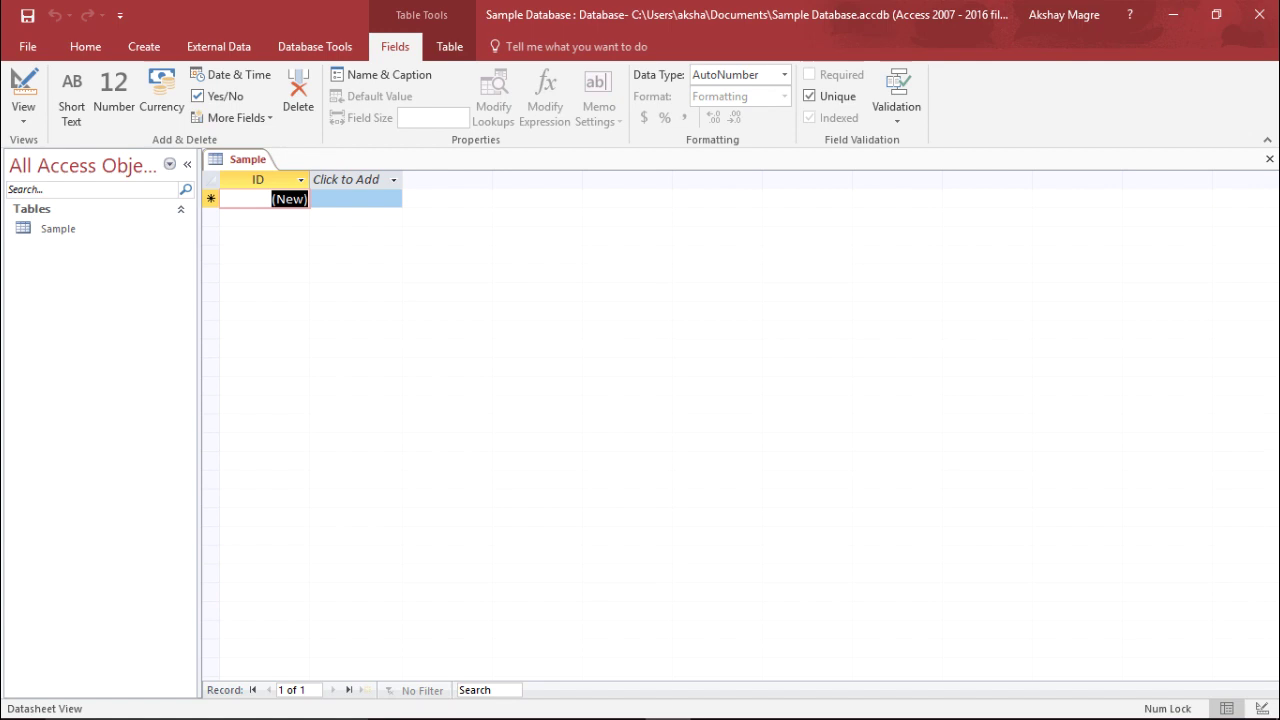
{"action": "left_click", "coordinate": [449, 46]}
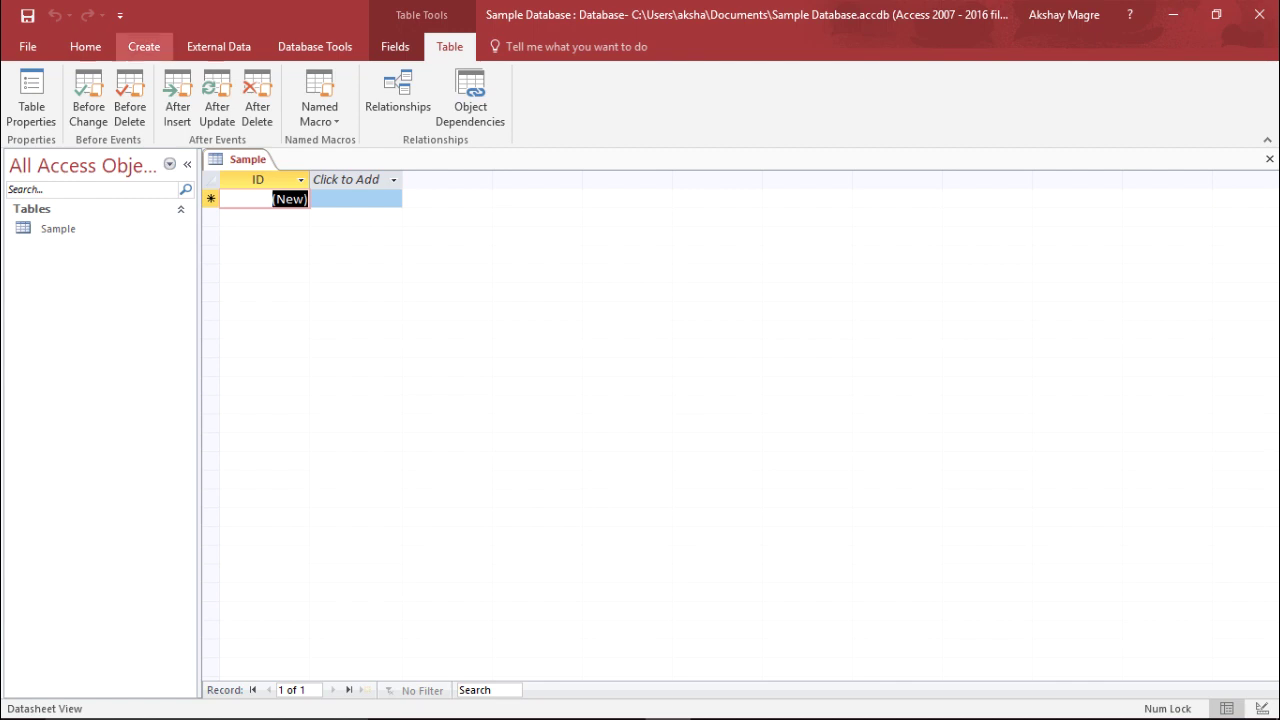
{"action": "left_click", "coordinate": [85, 46]}
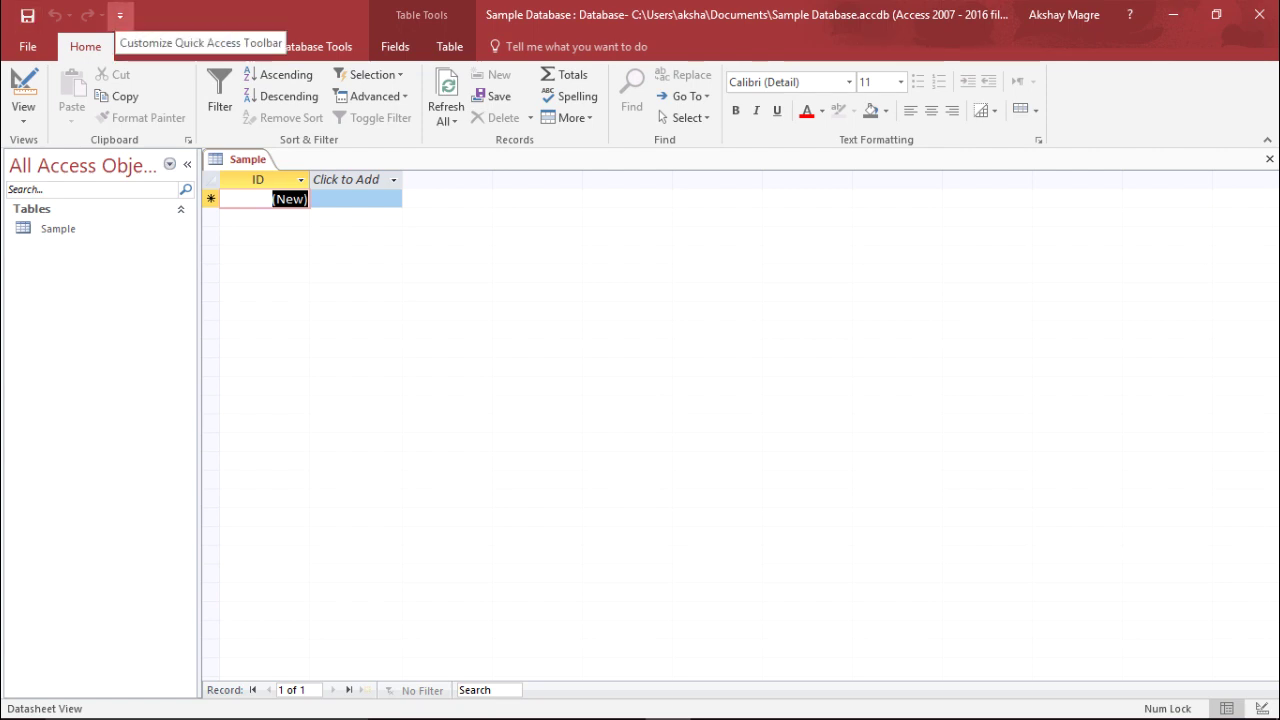
- Add New to the Quick Access Toolbar alongside Save, Undo and Redo
{"action": "left_click", "coordinate": [120, 15]}
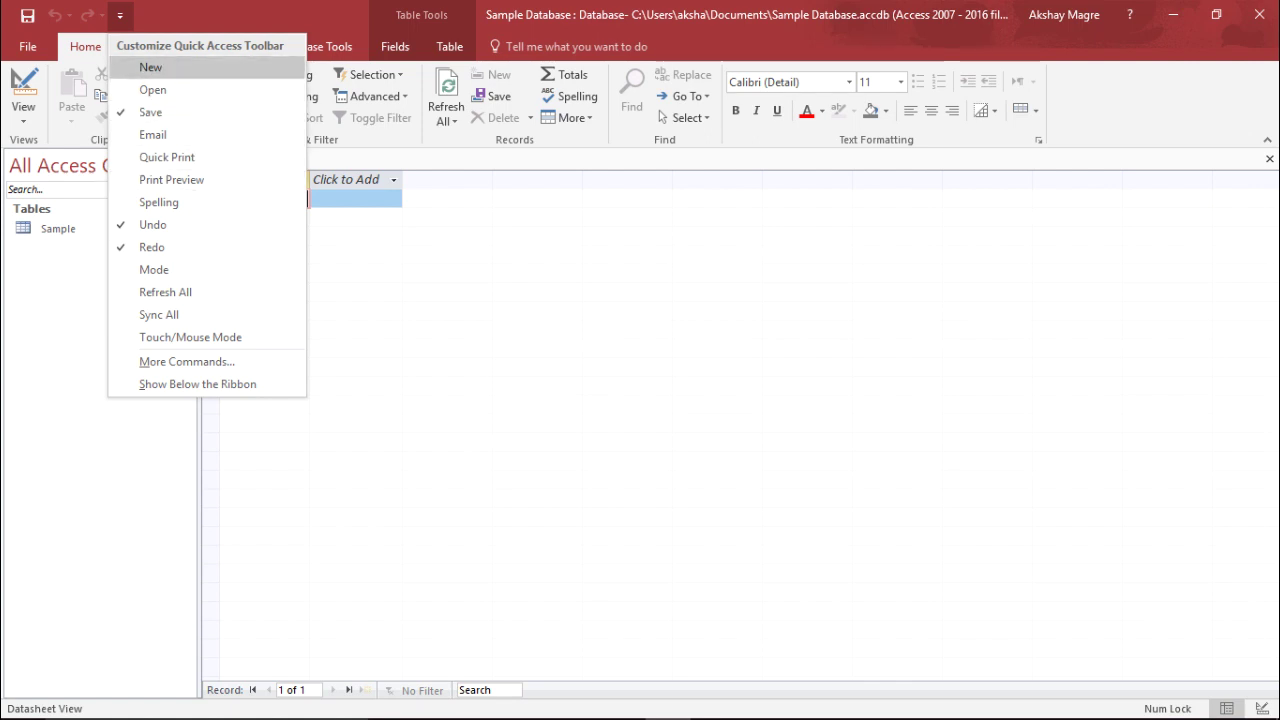
{"action": "left_click", "coordinate": [150, 67]}
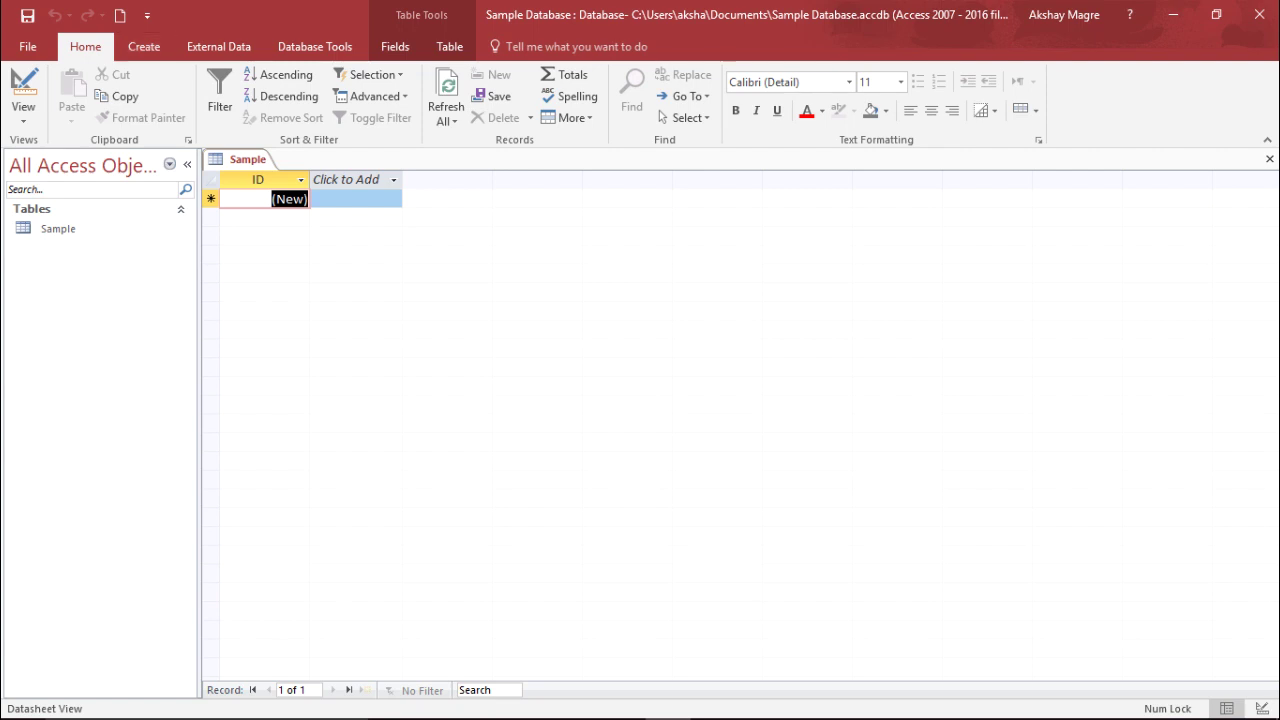
- Collapse and re-expand the navigation pane, then collapse its Tables group to hide Sample
{"action": "left_click", "coordinate": [187, 164]}
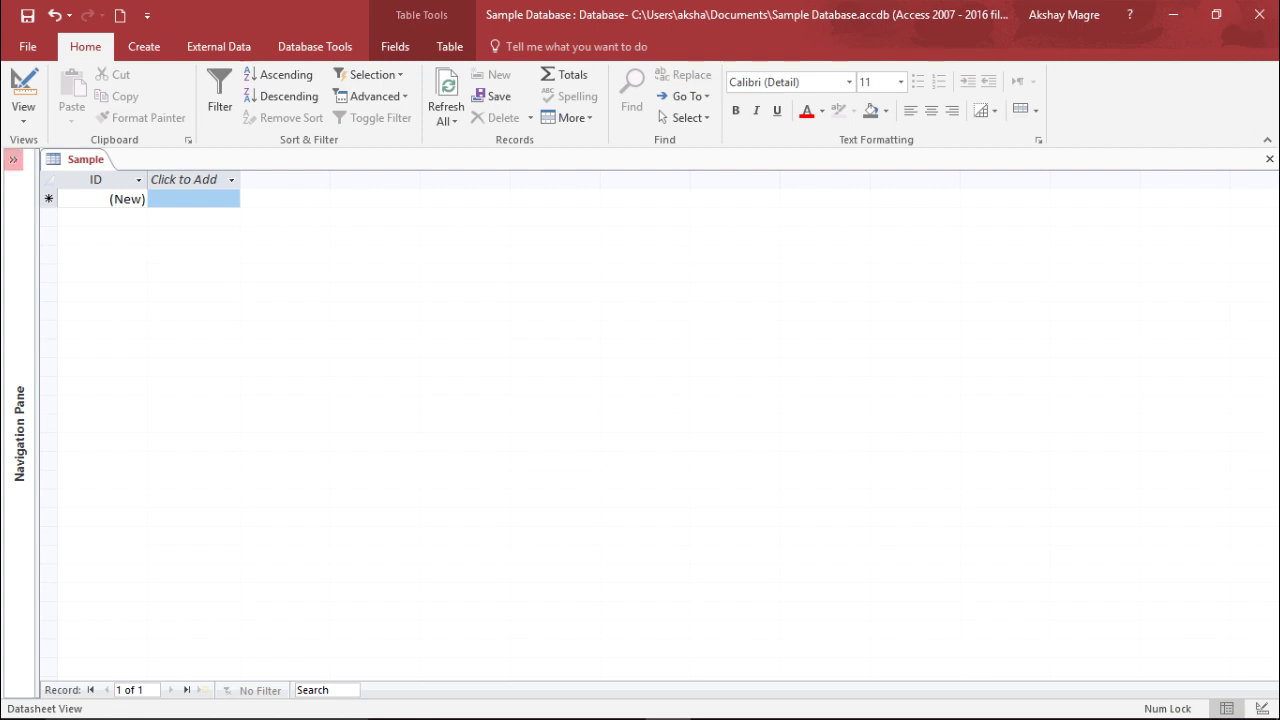
{"action": "left_click", "coordinate": [13, 159]}
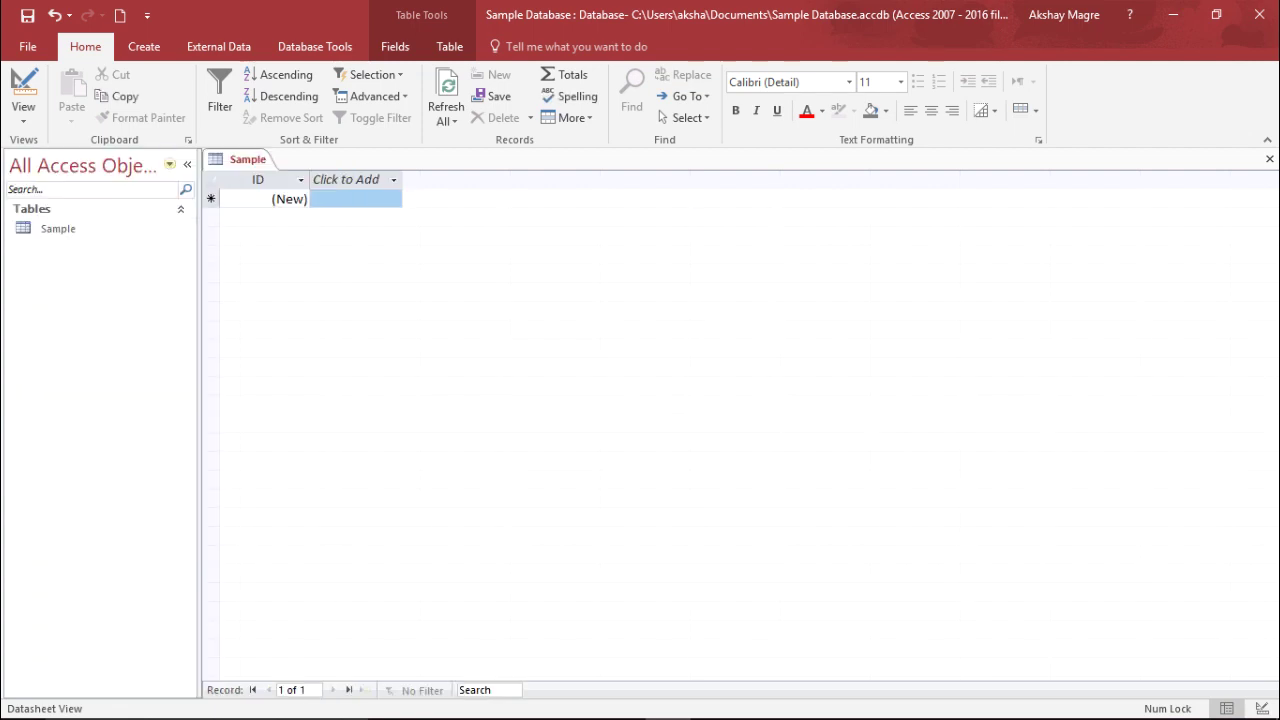
{"action": "left_click", "coordinate": [32, 208]}
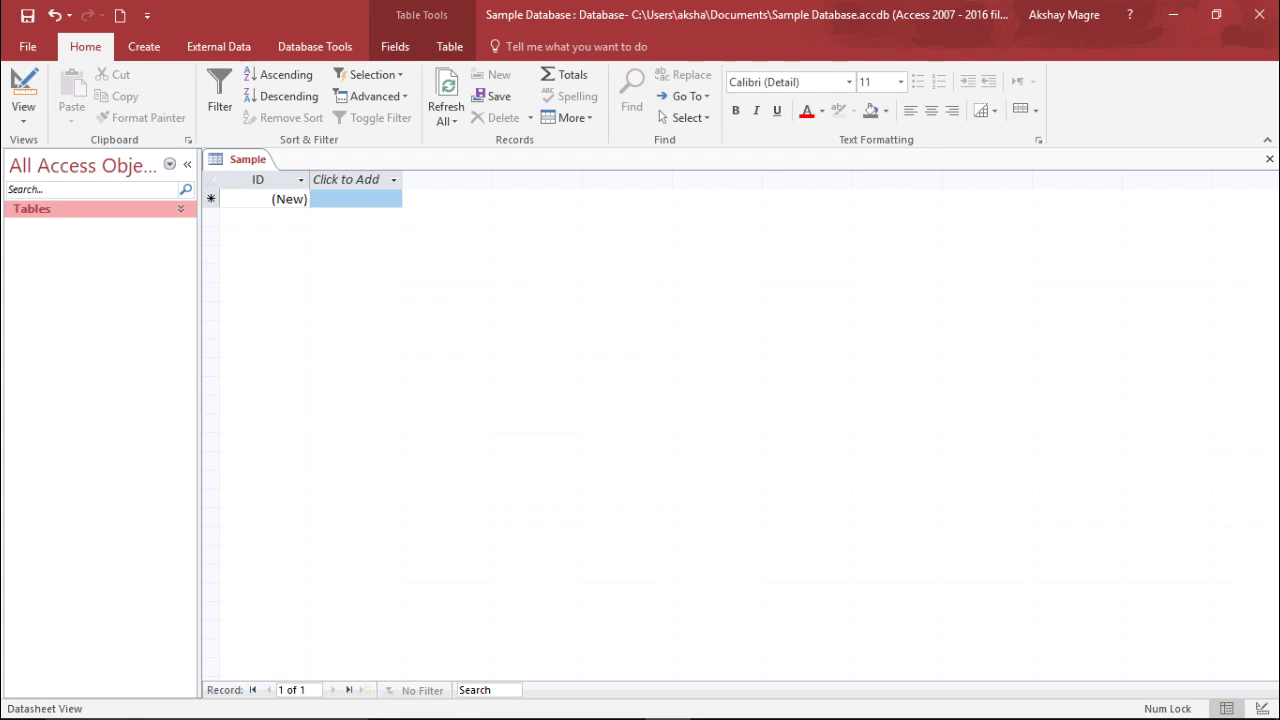
- Expand the Tables group, then close the Sample table and reopen it in datasheet view
{"action": "left_click", "coordinate": [180, 208]}
{"action": "double_click", "coordinate": [58, 228]}
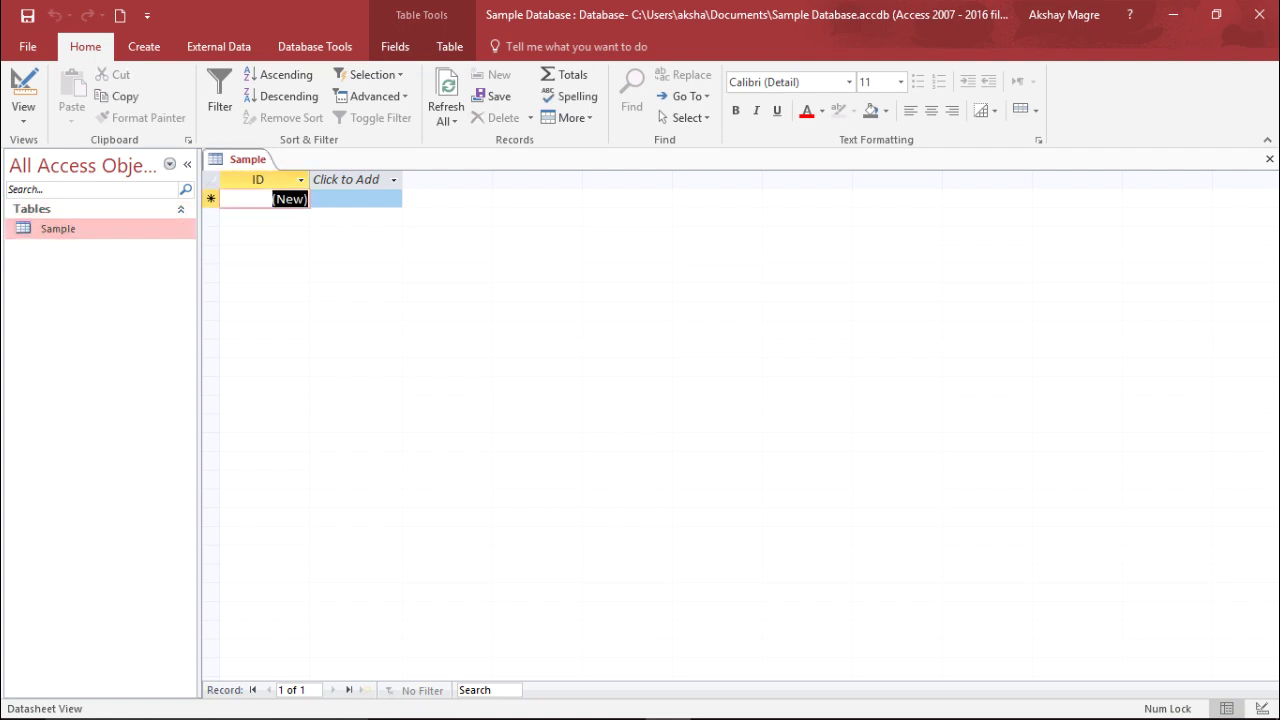
{"action": "right_click", "coordinate": [257, 162]}
{"action": "left_click", "coordinate": [304, 196]}
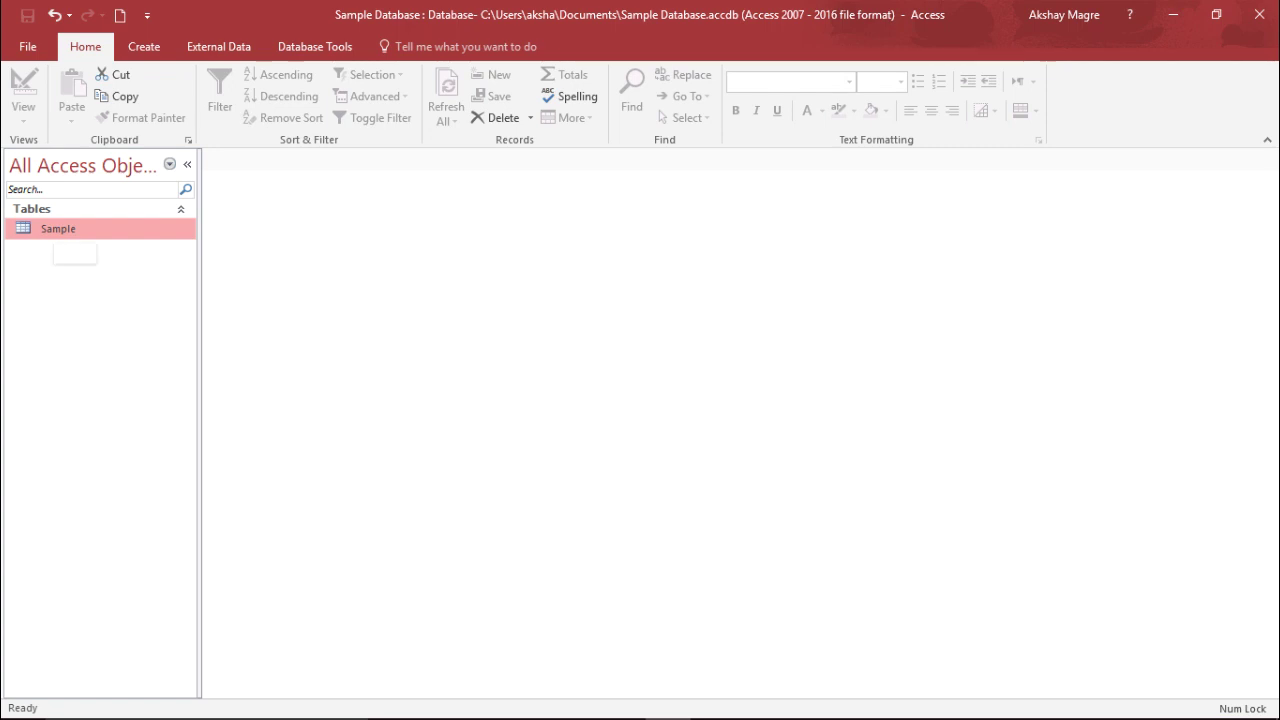
{"action": "double_click", "coordinate": [58, 228]}
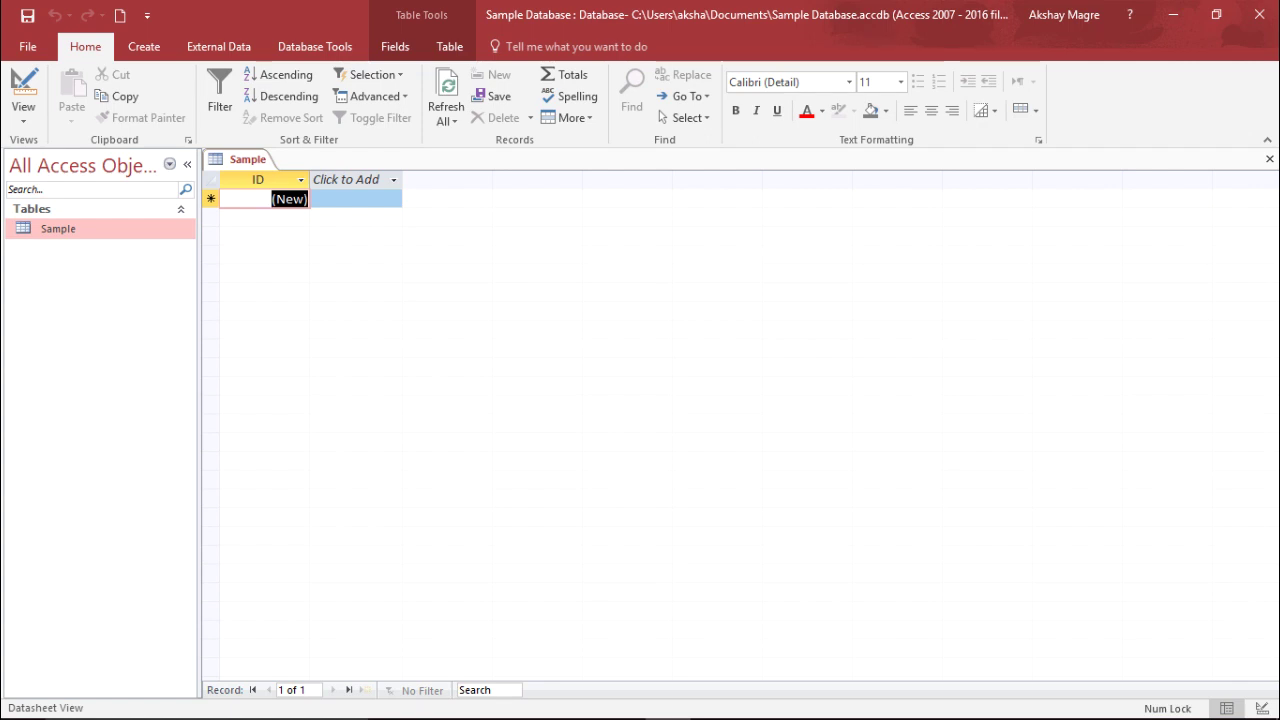
- Hide the navigation pane so the Sample datasheet fills the window, focus back on the ID field
{"action": "left_click", "coordinate": [187, 164]}
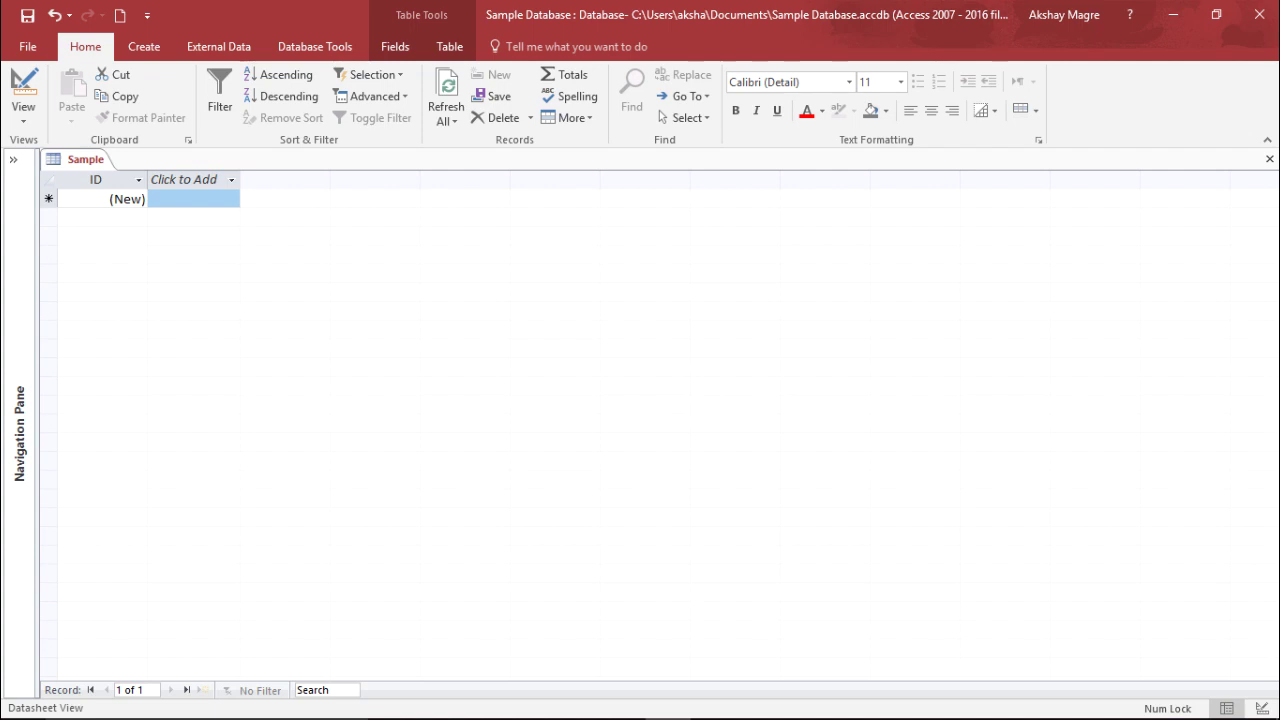
{"action": "left_click", "coordinate": [320, 690]}
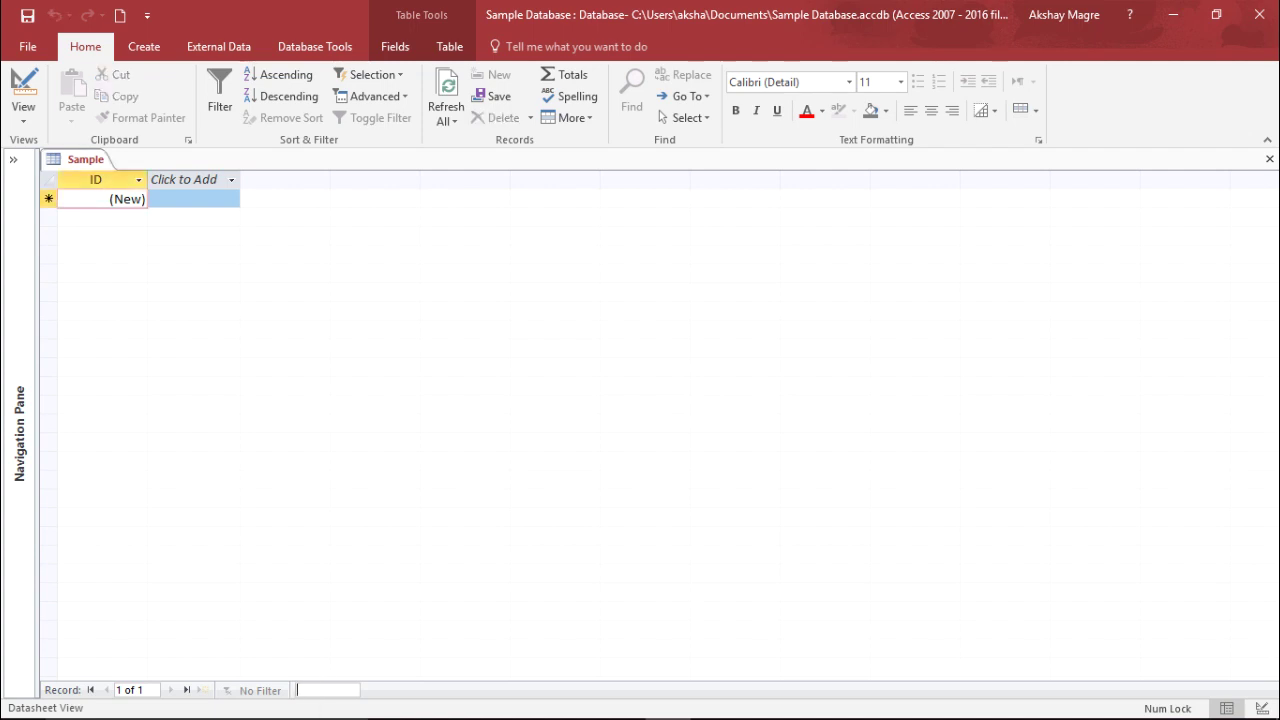
{"action": "left_click", "coordinate": [128, 199]}
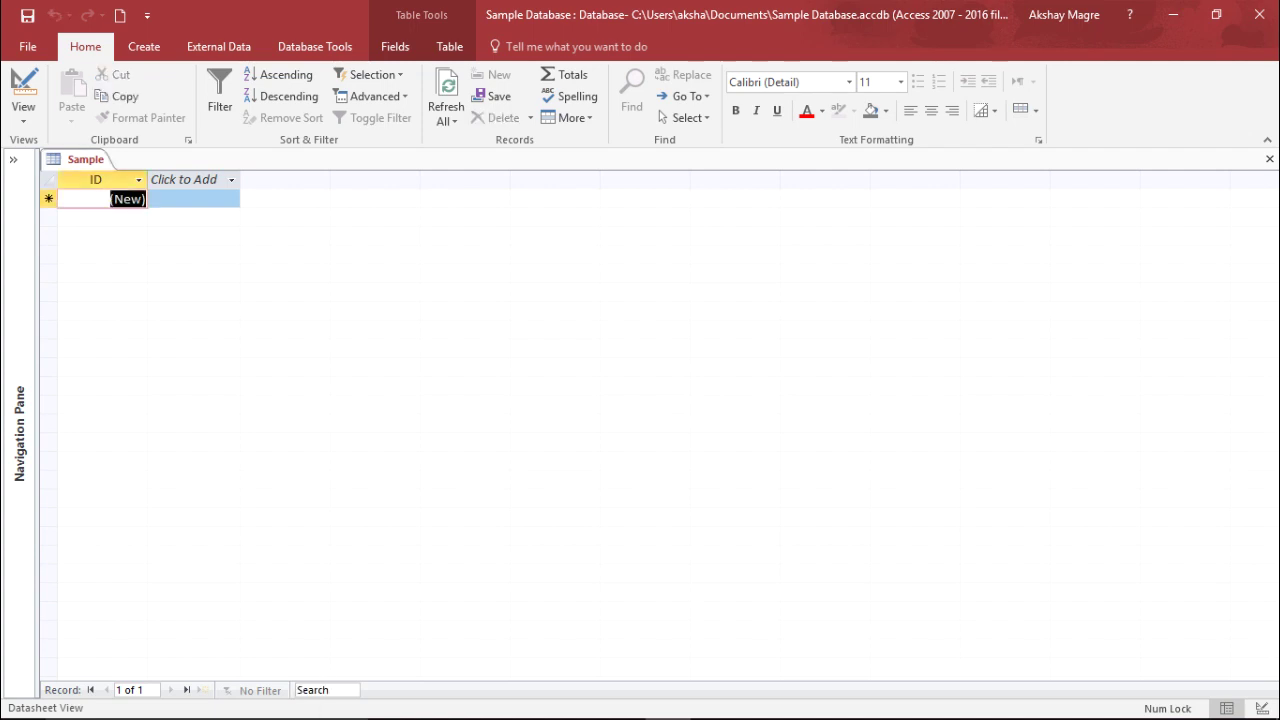